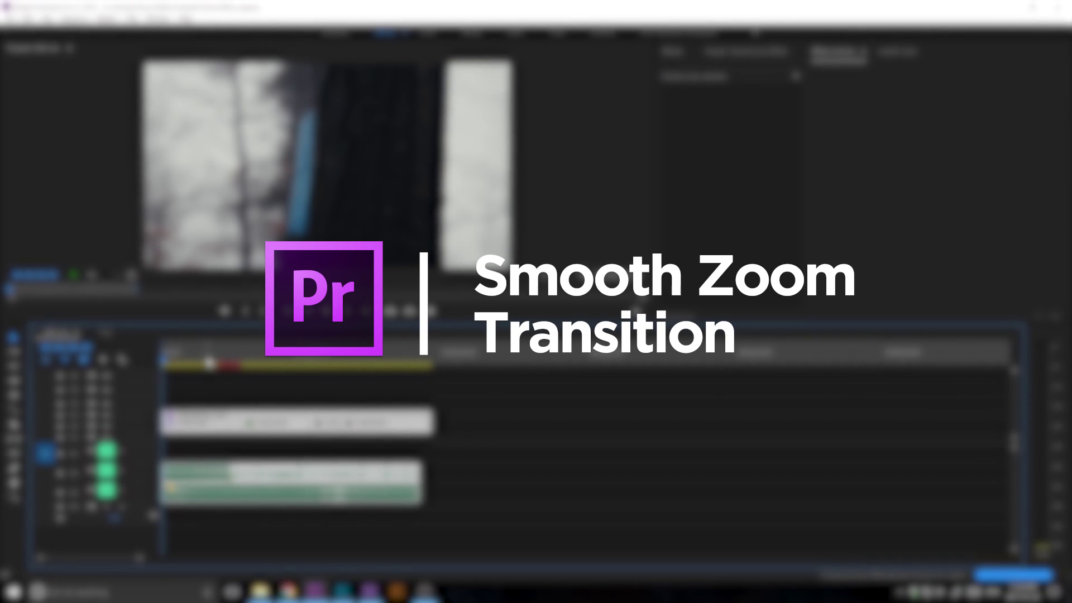
Scrub to 00;00;02;09, then play the sequence enlarged from the start.
drag(211, 359, 264, 366)
key(Home)
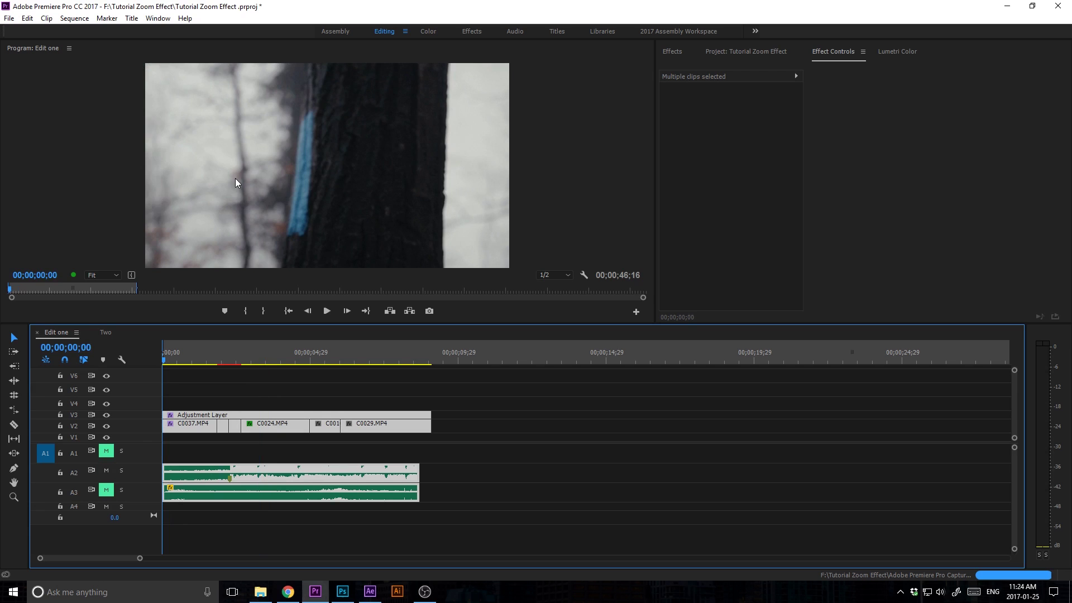
key(grave)
key(space)
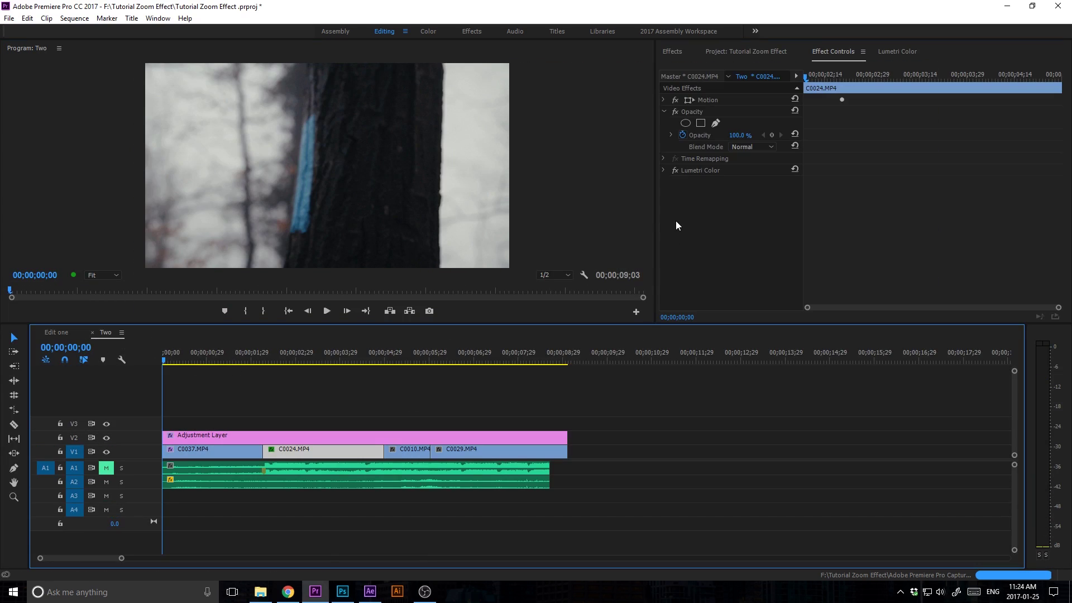
Mute audio track A2 and park the playhead at 00;00;02;07 near the C0024 cut.
click(184, 356)
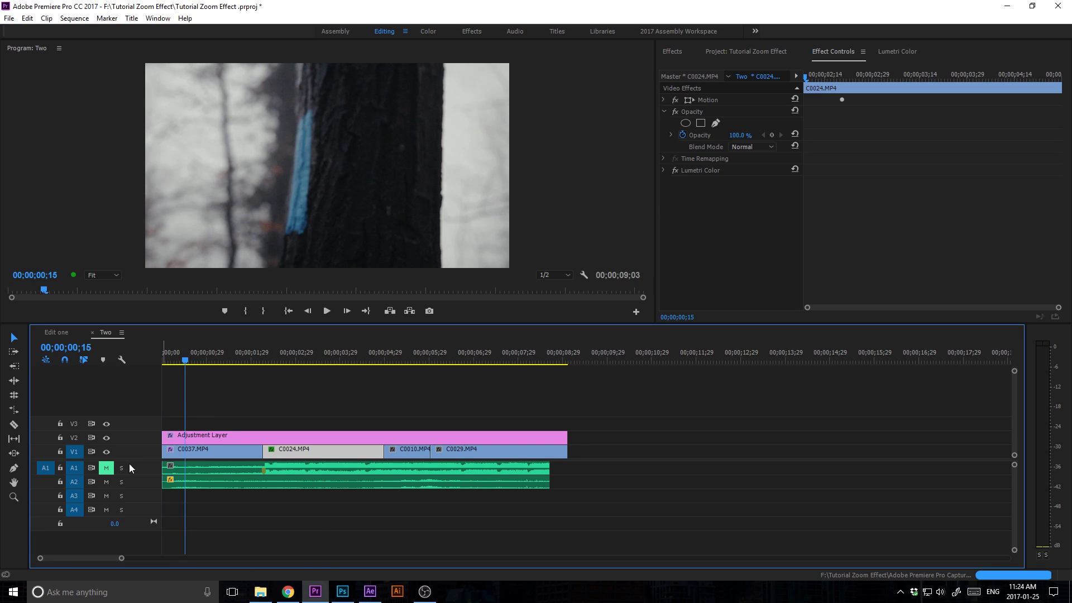
click(106, 481)
drag(230, 358, 266, 367)
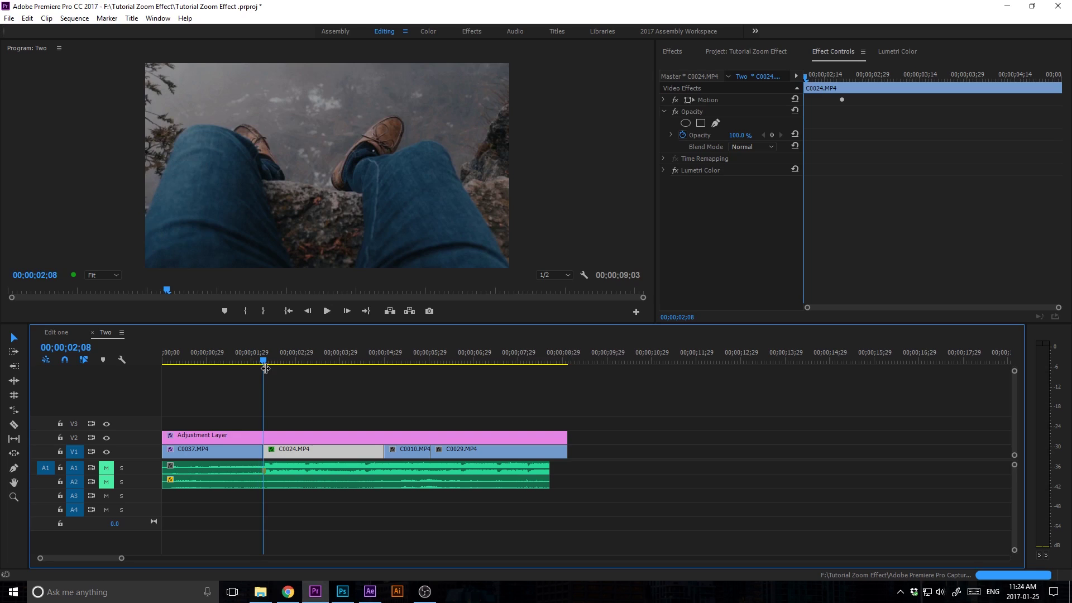
key(Home)
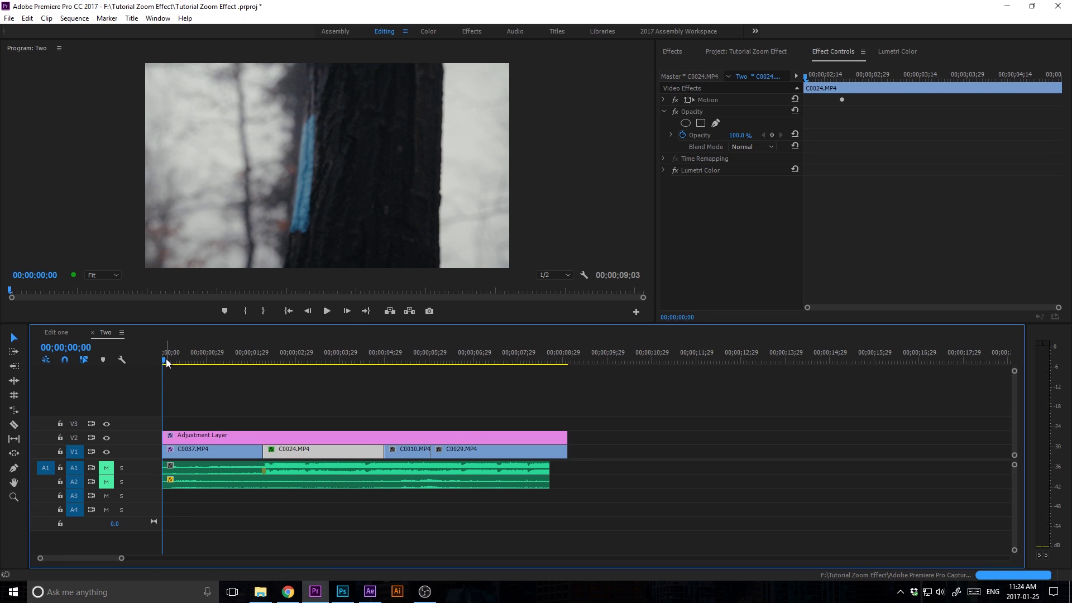
drag(166, 362, 263, 380)
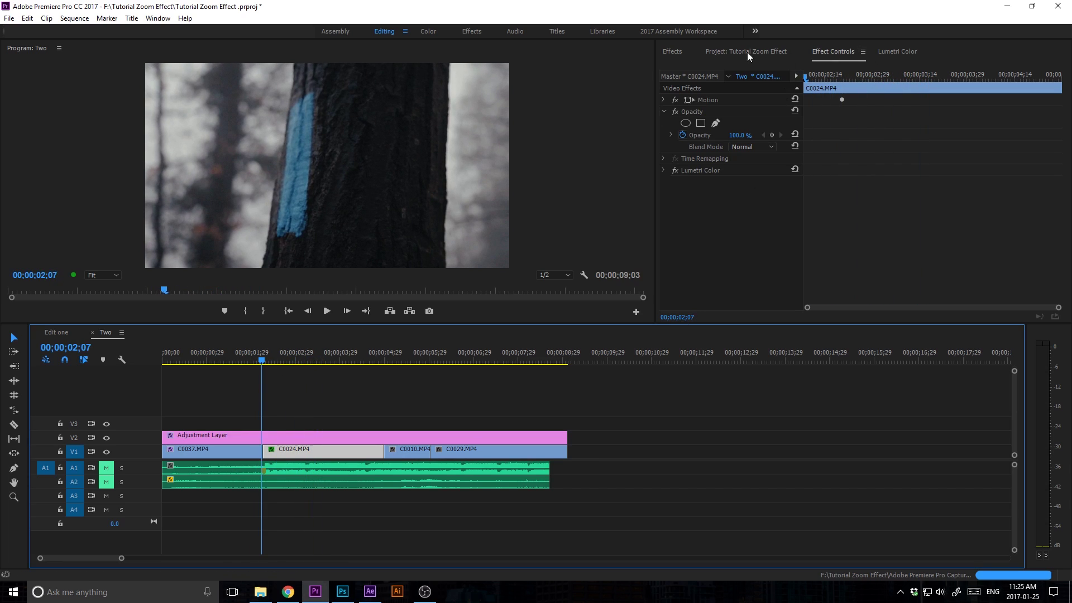
Show the Effects panel with Presets collapsed, confirming it is checked under Window.
click(673, 51)
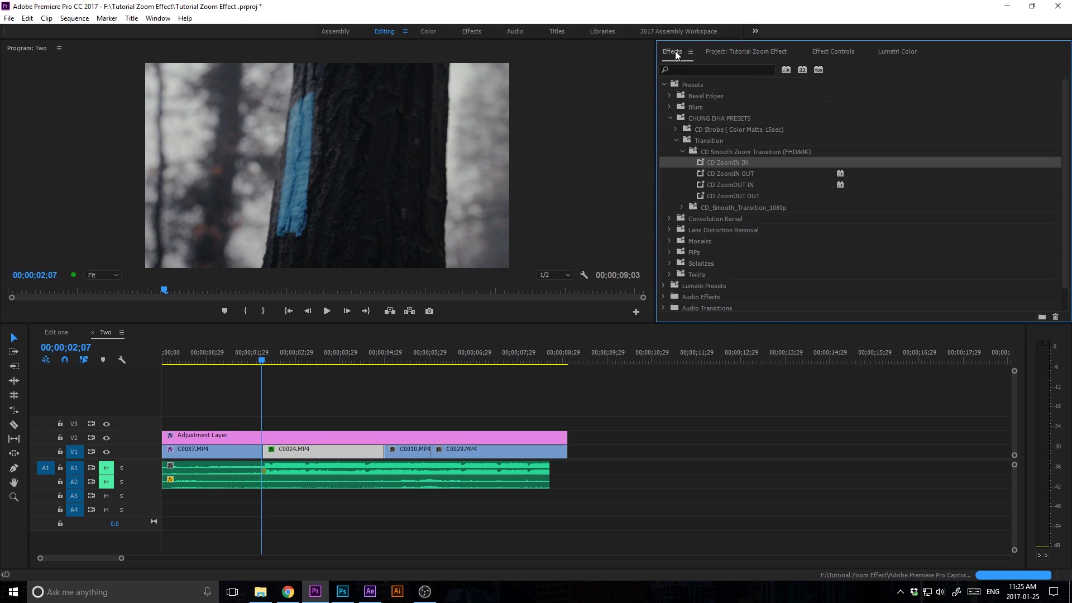
click(664, 85)
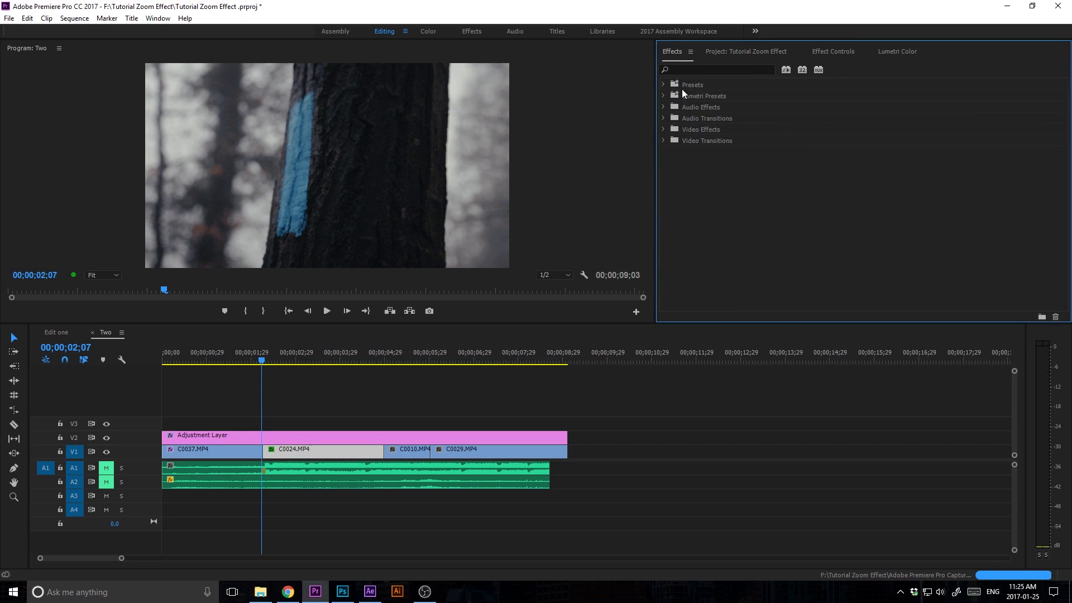
click(158, 19)
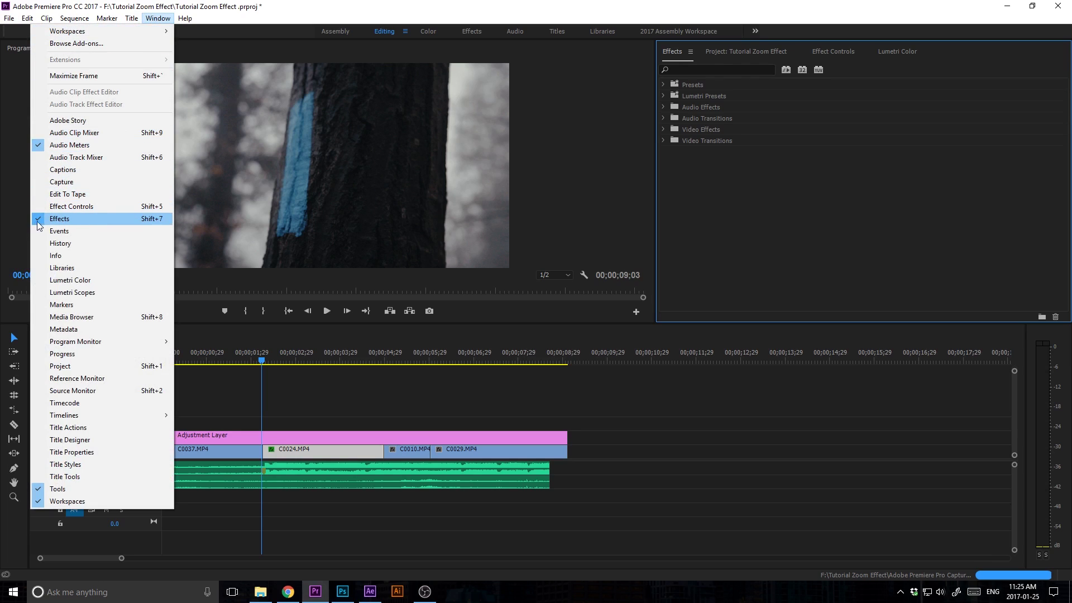
click(60, 221)
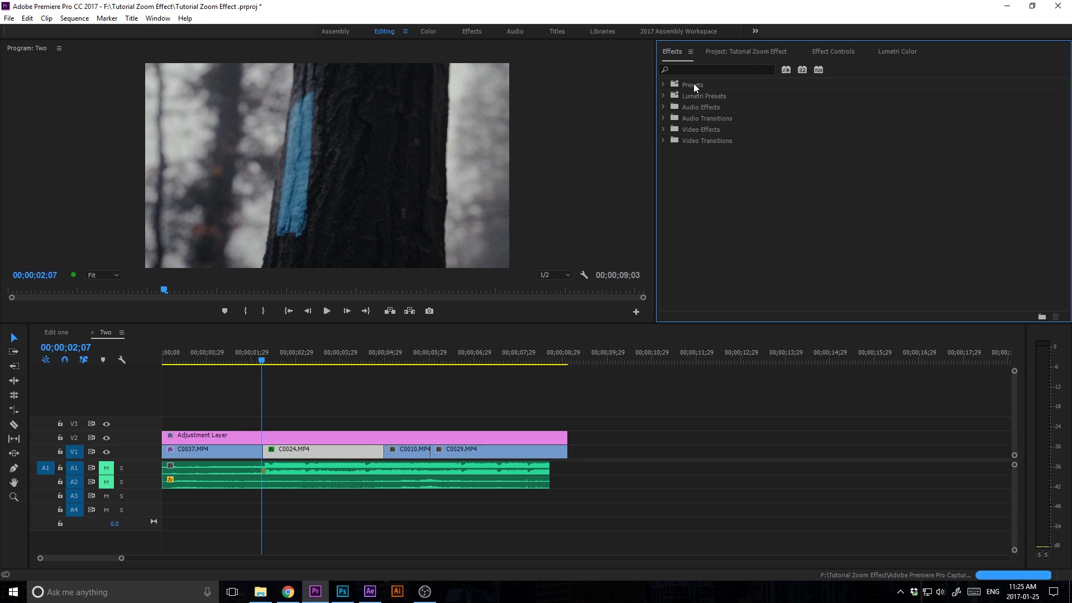
Import ChungDha_SmoothZoom.prfpset from Downloads into the Presets folder.
click(694, 85)
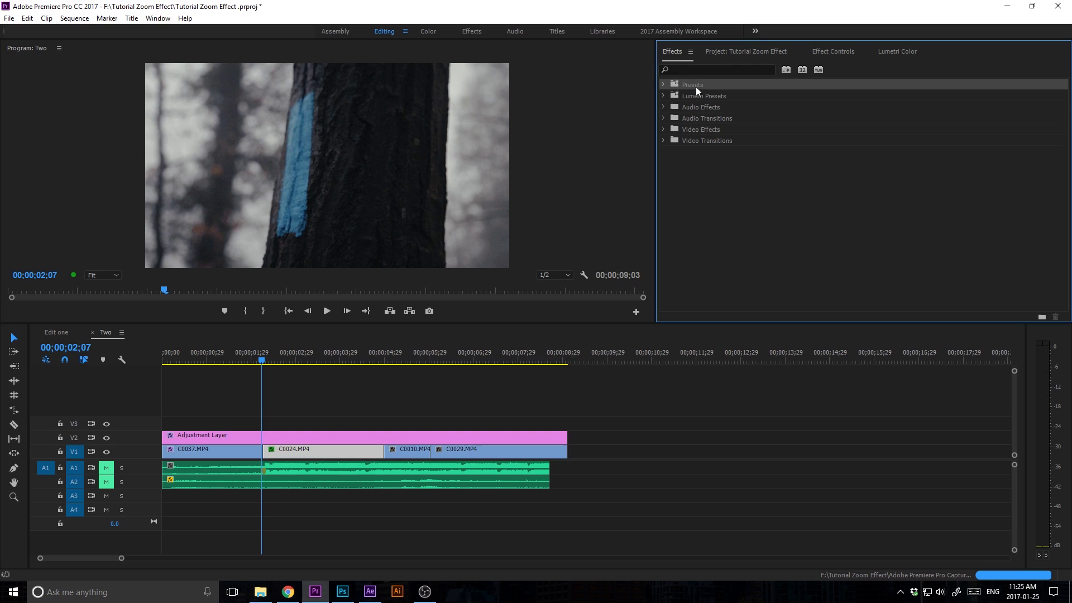
right_click(695, 86)
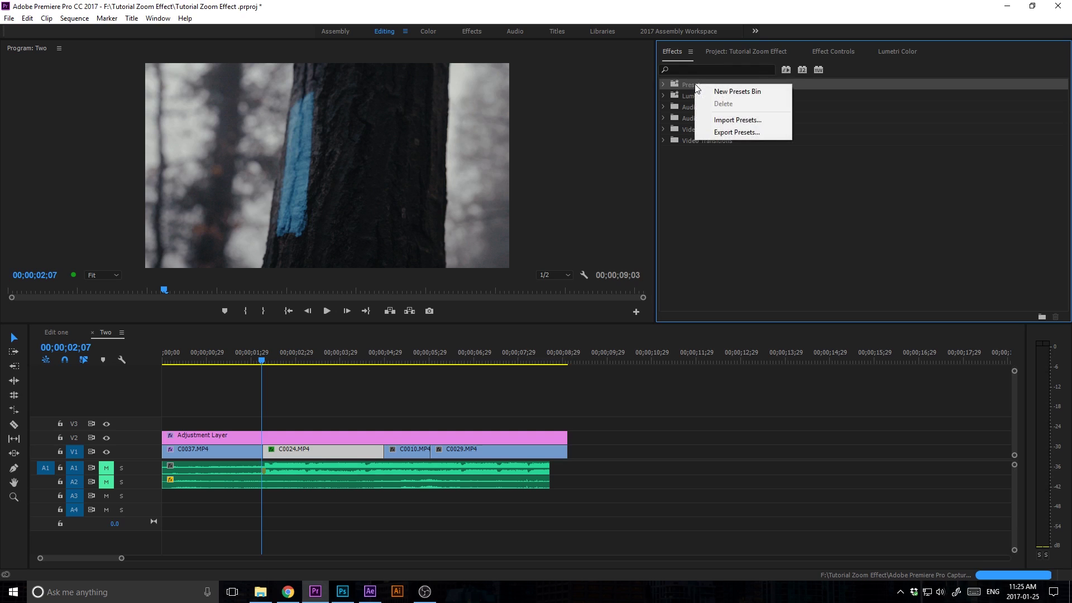
click(741, 120)
click(50, 120)
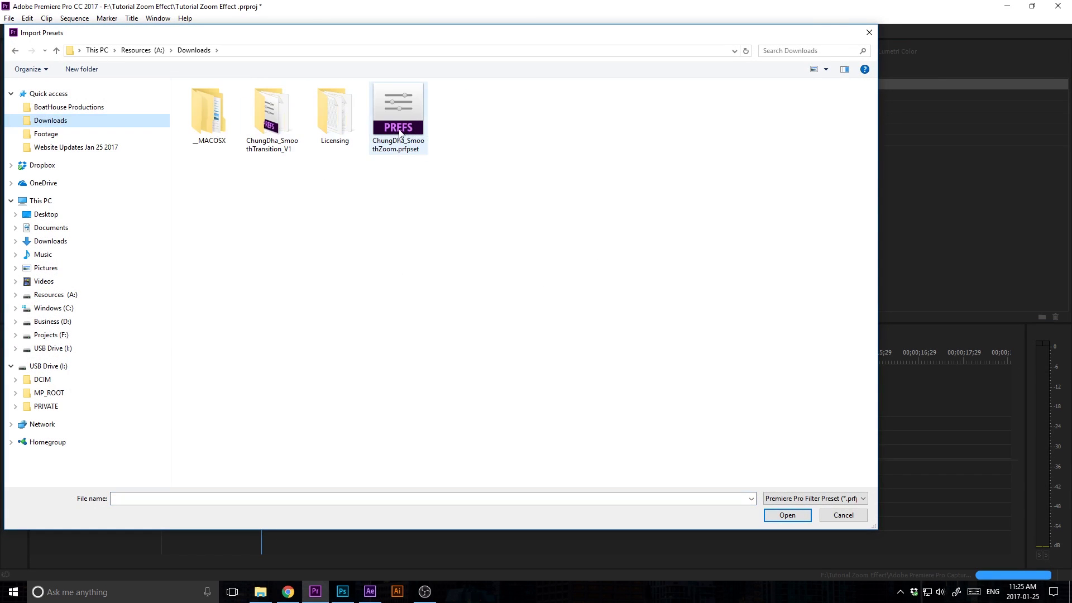
click(413, 147)
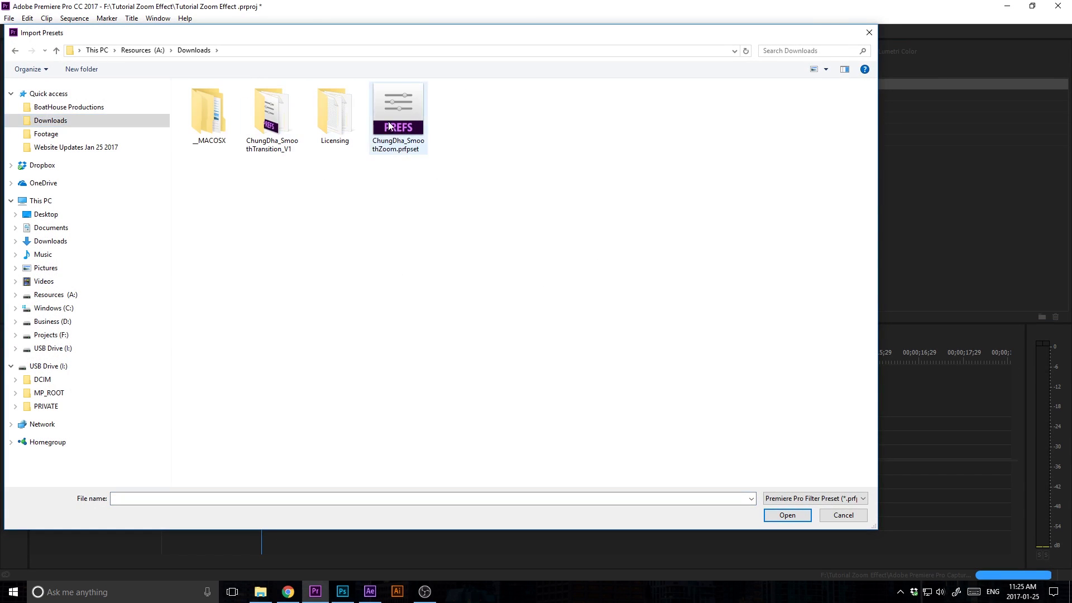
click(787, 515)
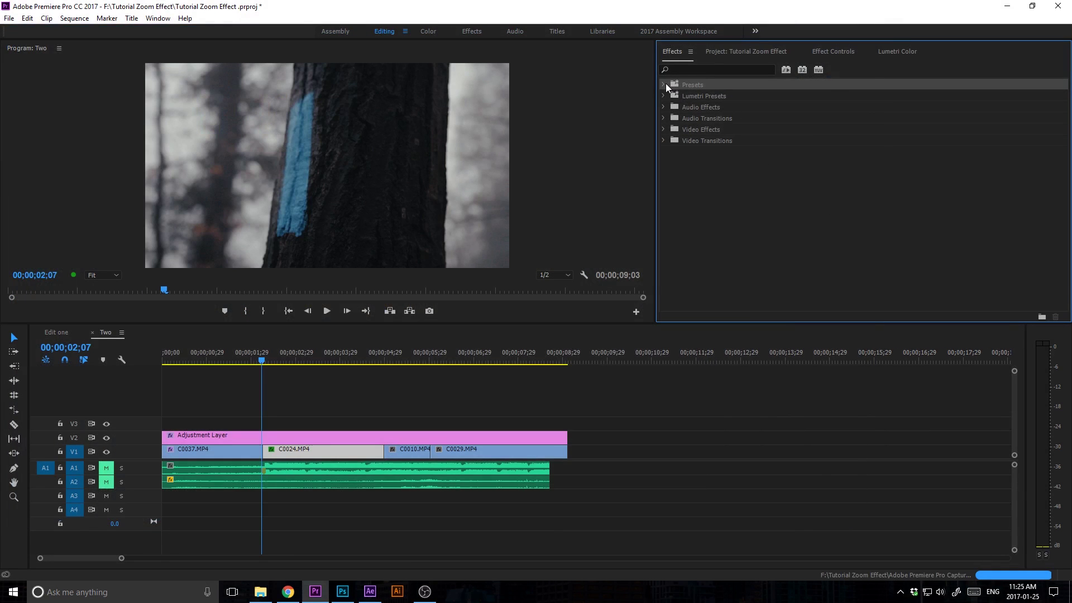
Expand CHUNG DHA PRESETS > Transition to reveal CD Smooth Zoom Transition (FHD&4K).
click(664, 84)
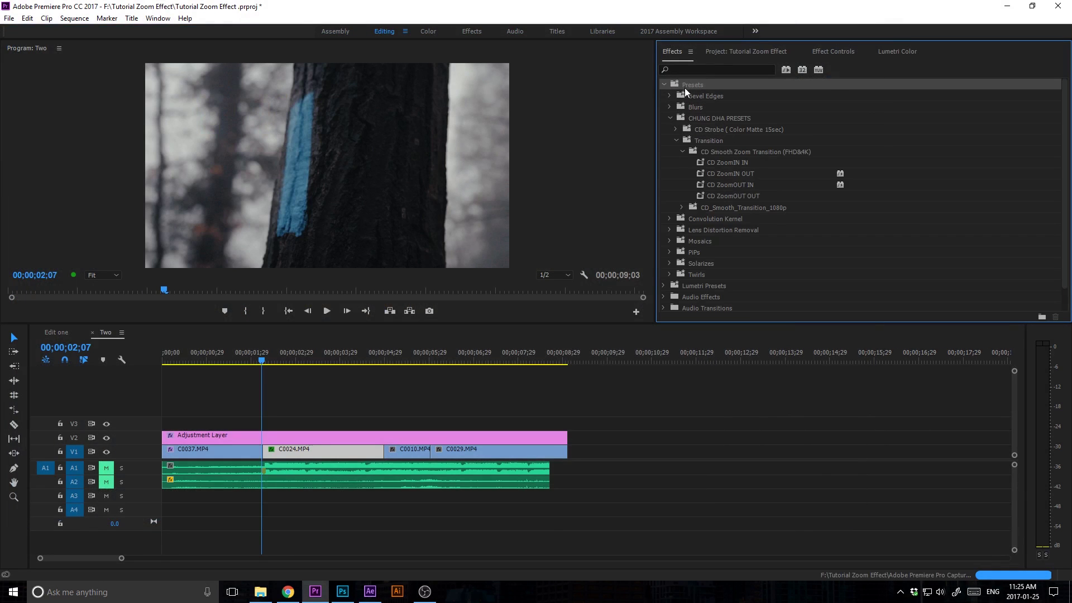
click(708, 140)
click(694, 153)
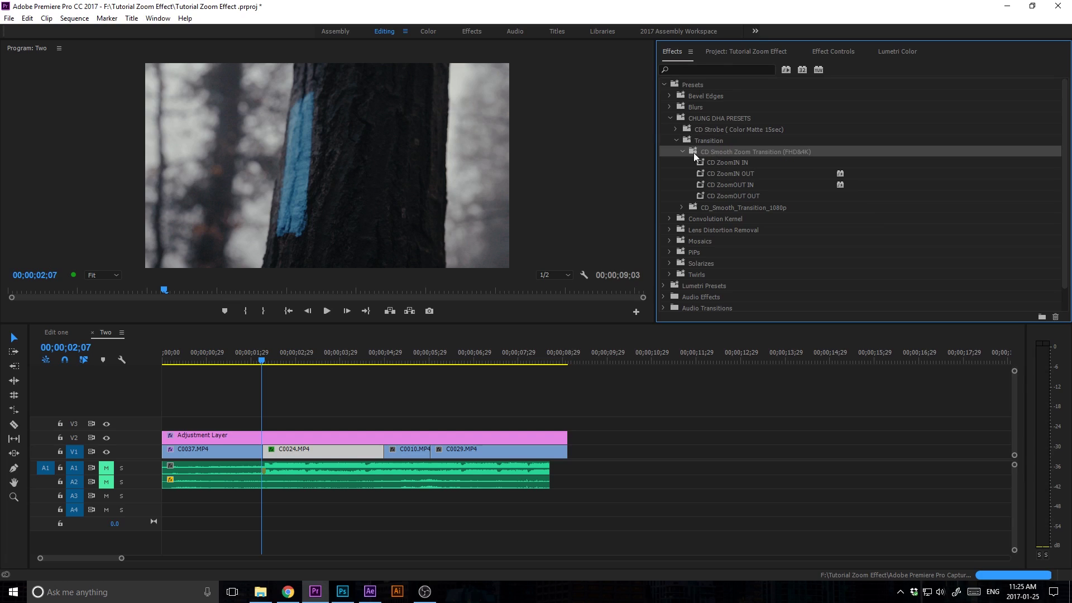
click(715, 119)
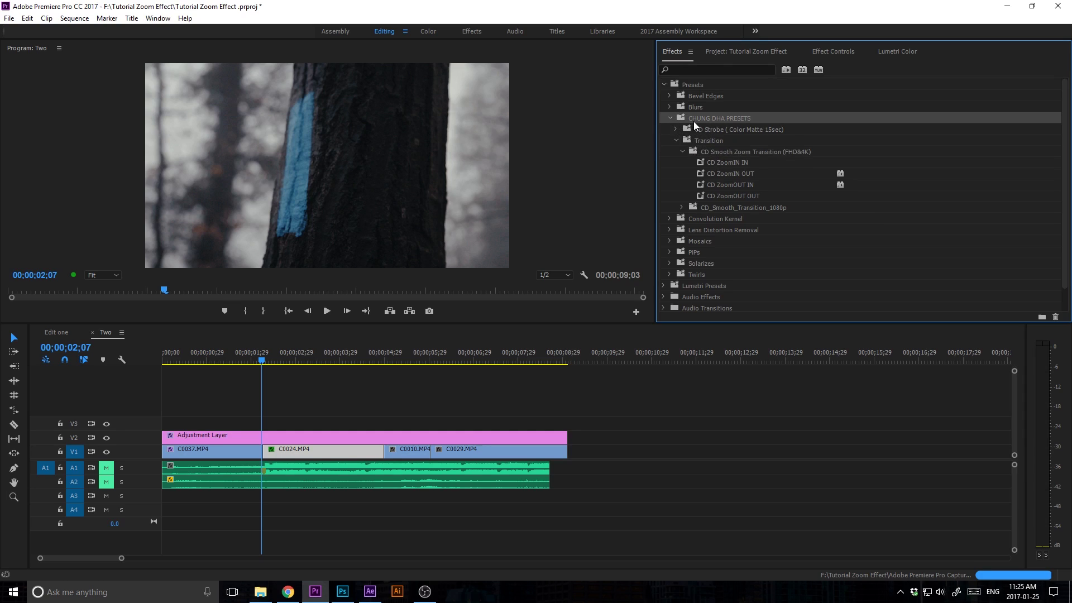
click(677, 141)
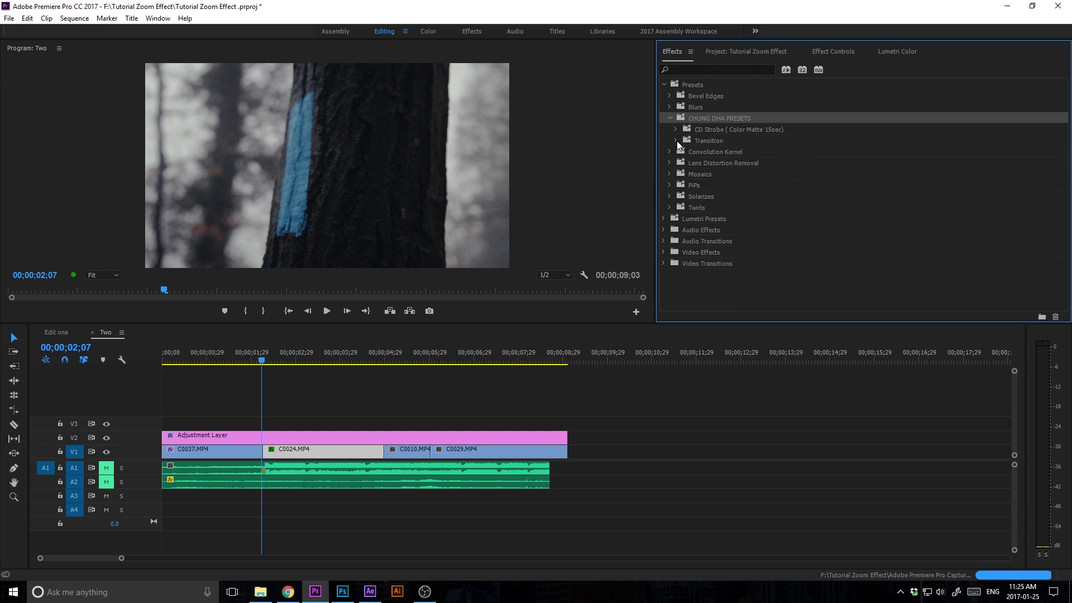
click(676, 141)
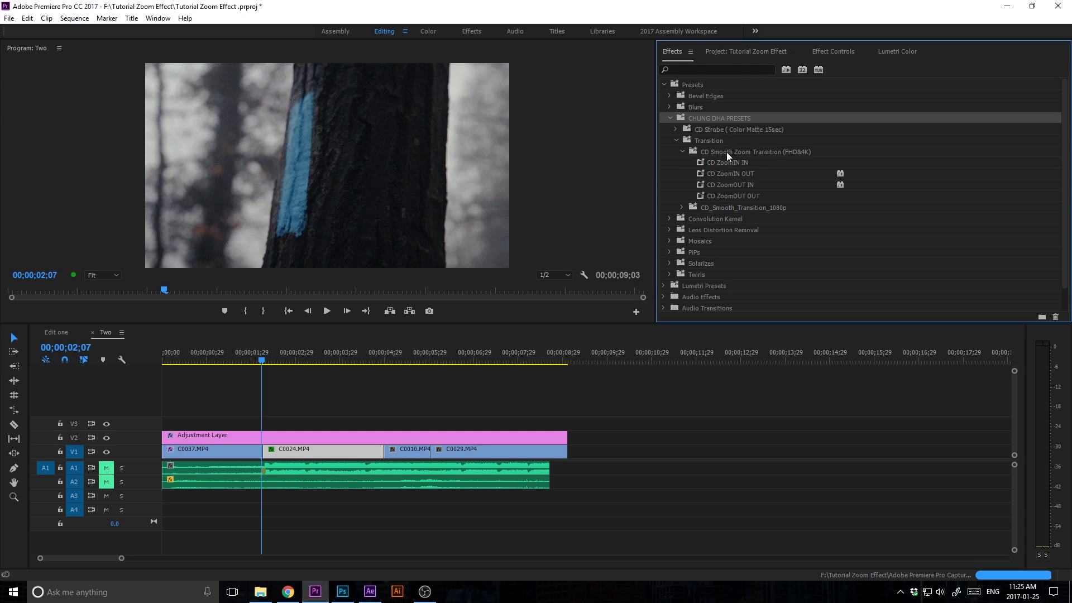
click(694, 153)
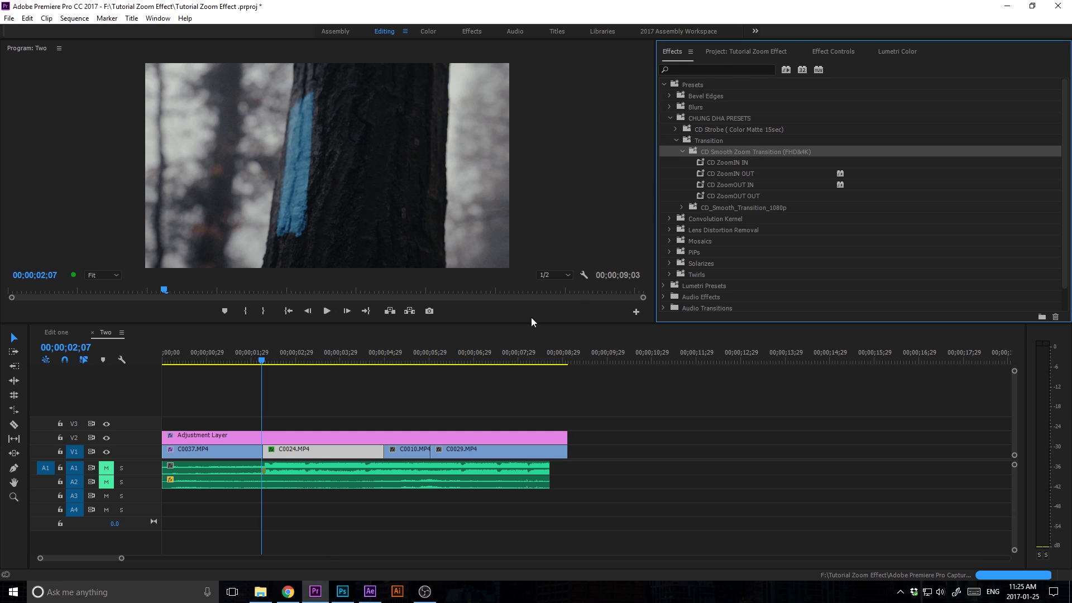
Place the playhead on the C0024 cut, then back to 00;00;01;26.
click(261, 361)
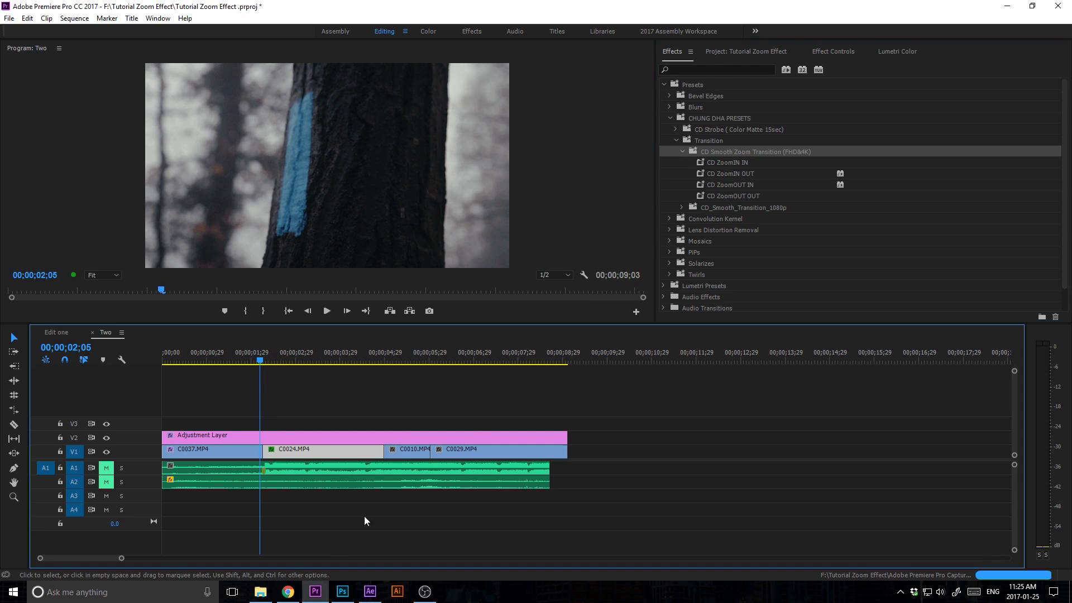
drag(120, 560, 74, 559)
drag(454, 355, 464, 355)
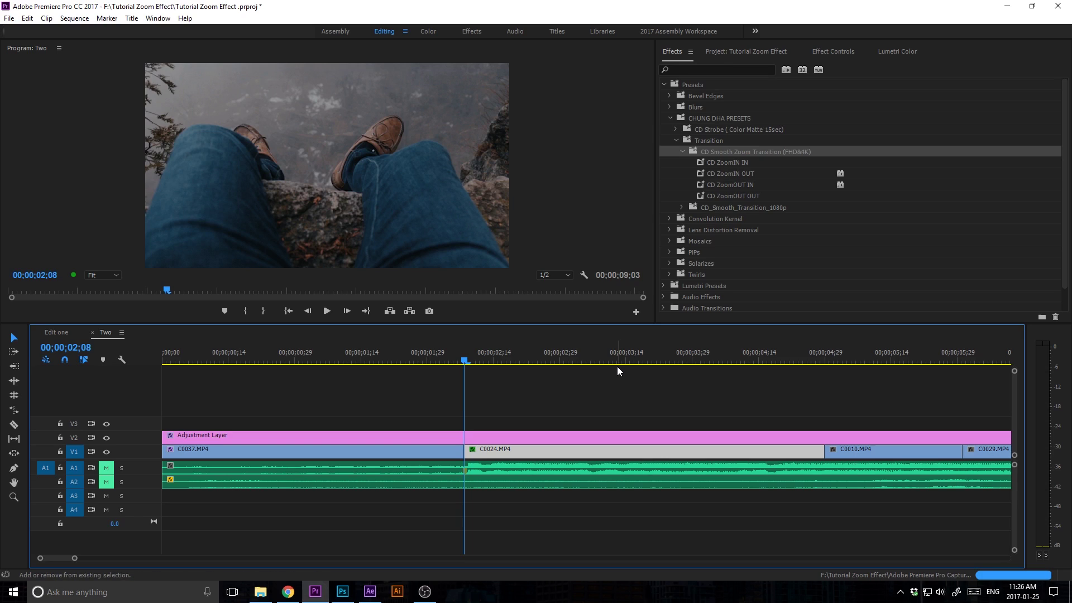
key(Left)
key(Left)
key(Left)
key(Left)
key(Left)
key(Left)
key(Left)
key(Left)
key(Left)
key(Left)
key(Left)
key(Left)
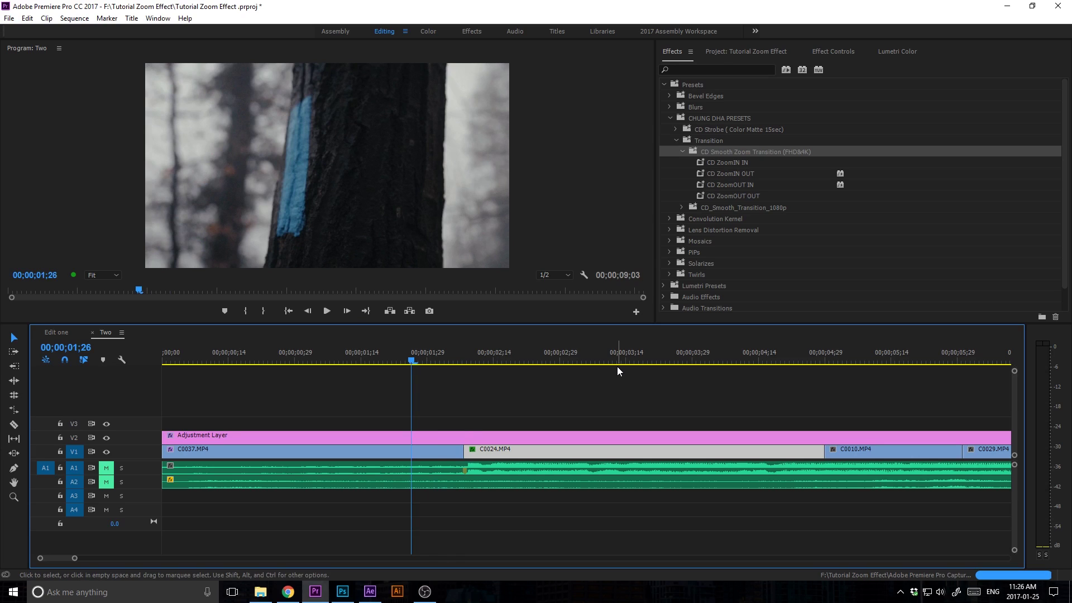
Razor C0037.MP4 at 01;26 and C0024.MP4 at 02;20, then return to Selection.
key(c)
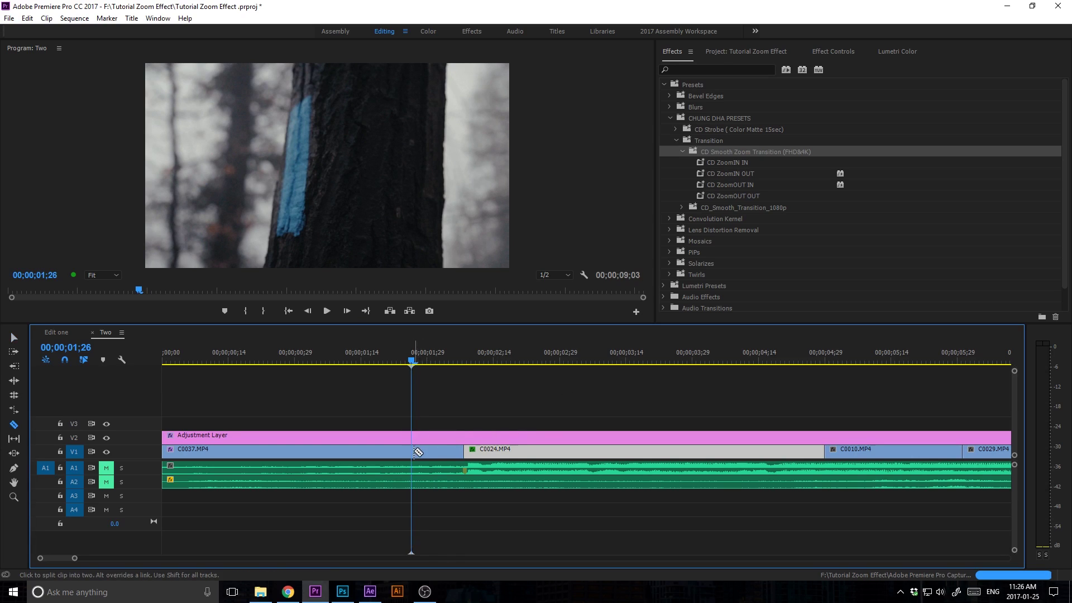
click(413, 451)
key(Right)
key(Right)
key(Right)
key(Right)
key(Right)
key(Right)
key(Right)
key(Right)
key(Right)
key(Right)
key(Right)
key(Right)
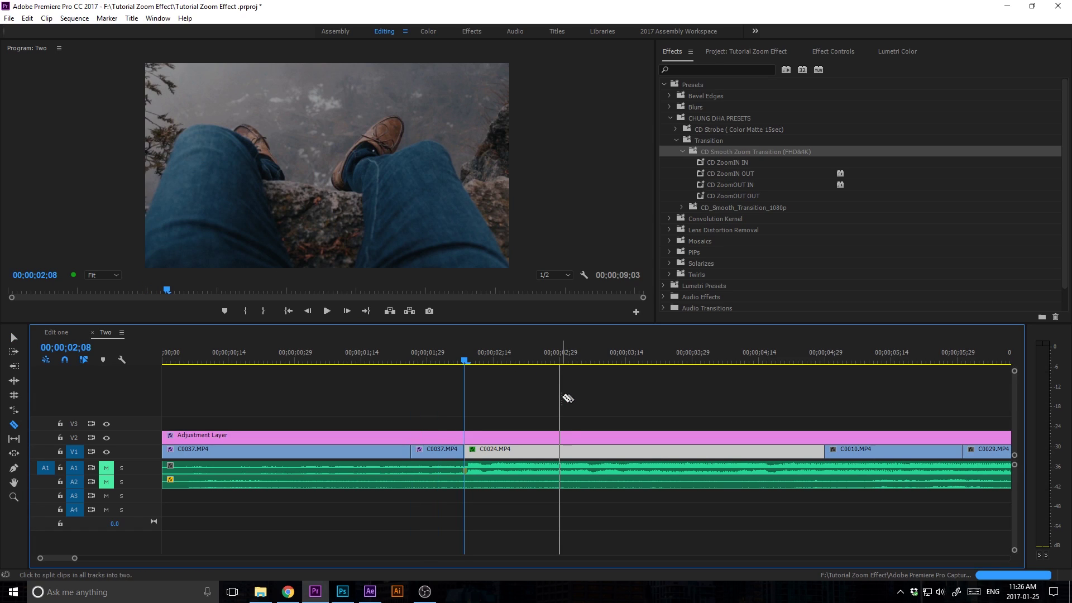
key(Right)
key(Right)
key(Right)
key(Right)
key(Right)
key(Right)
key(Right)
key(Right)
key(Right)
key(Right)
key(Right)
key(Right)
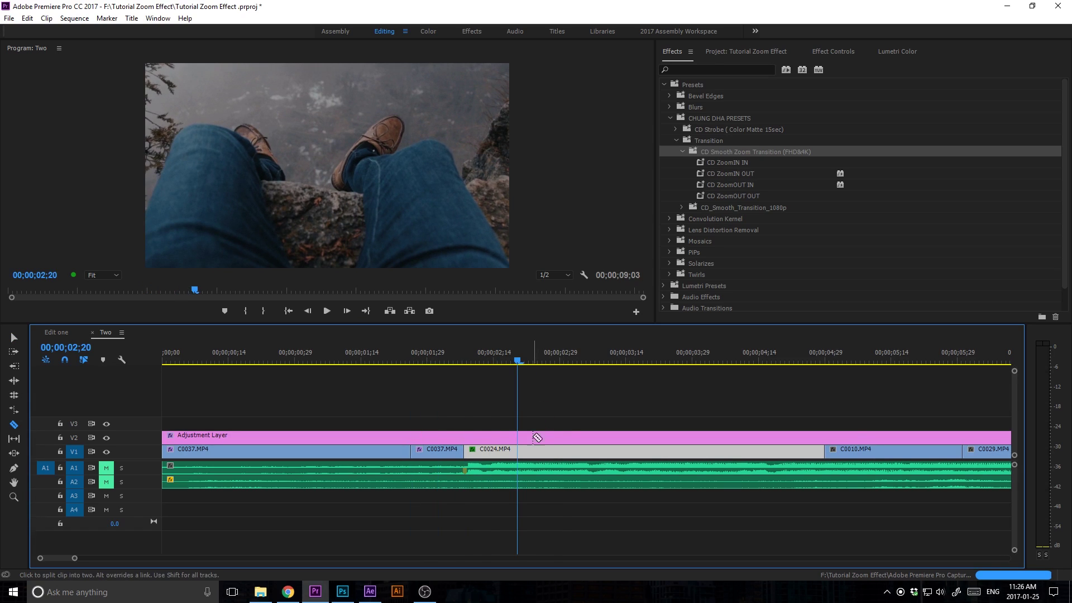
click(520, 453)
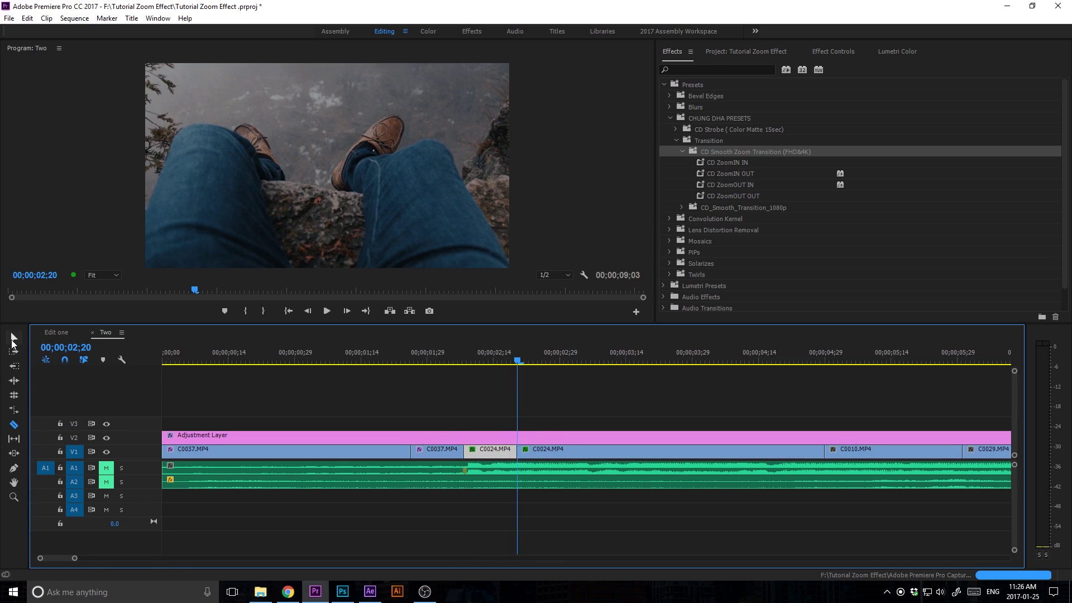
click(12, 339)
click(438, 523)
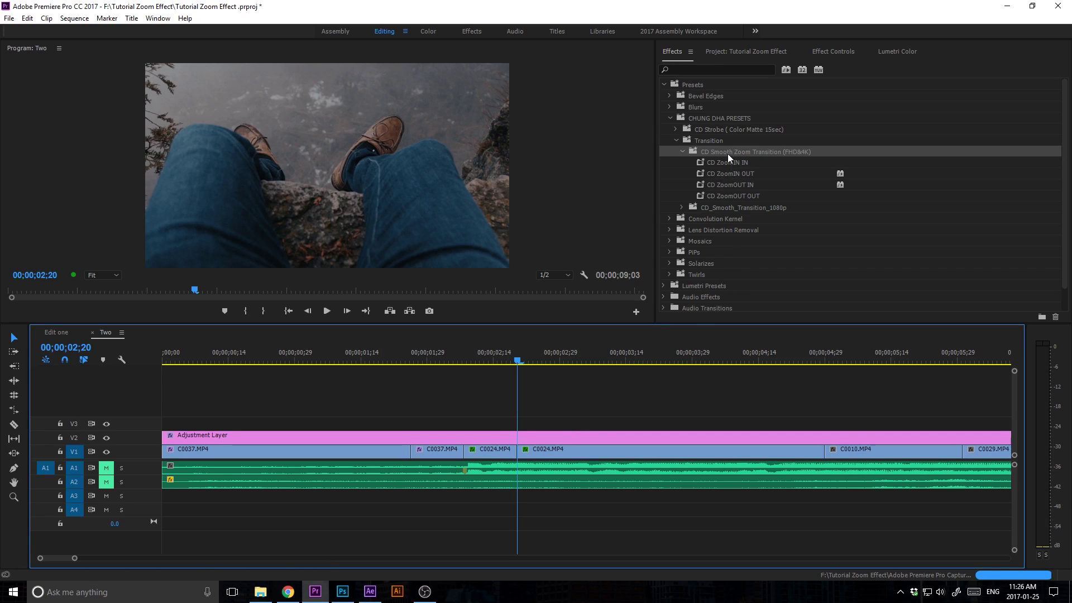
Drop CD ZoomIN OUT on the short C0037 piece and CD ZoomIN IN on C0024, then play.
click(739, 175)
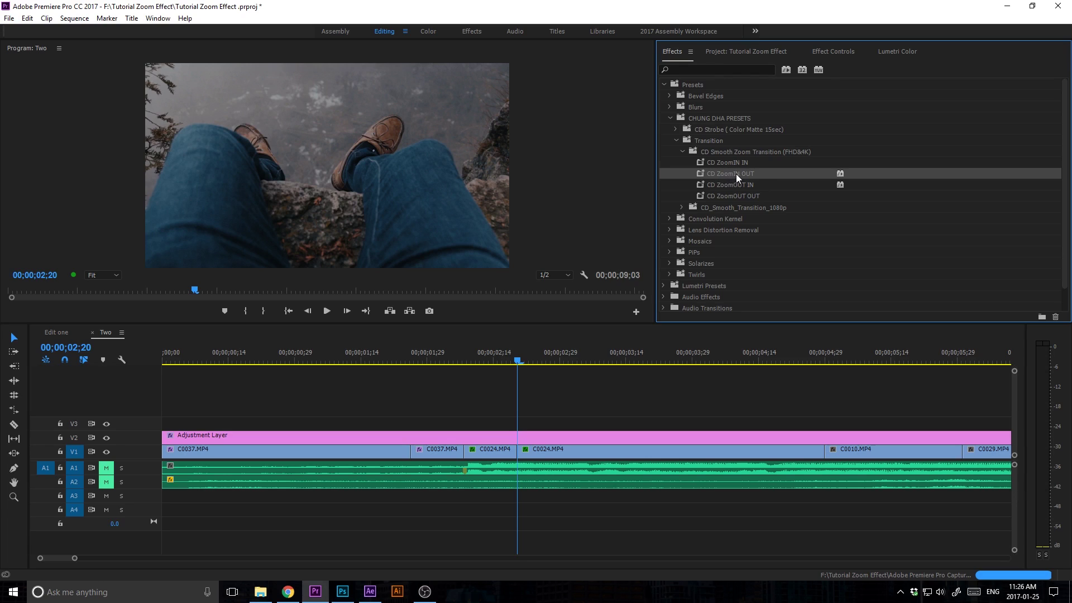
drag(736, 173, 444, 453)
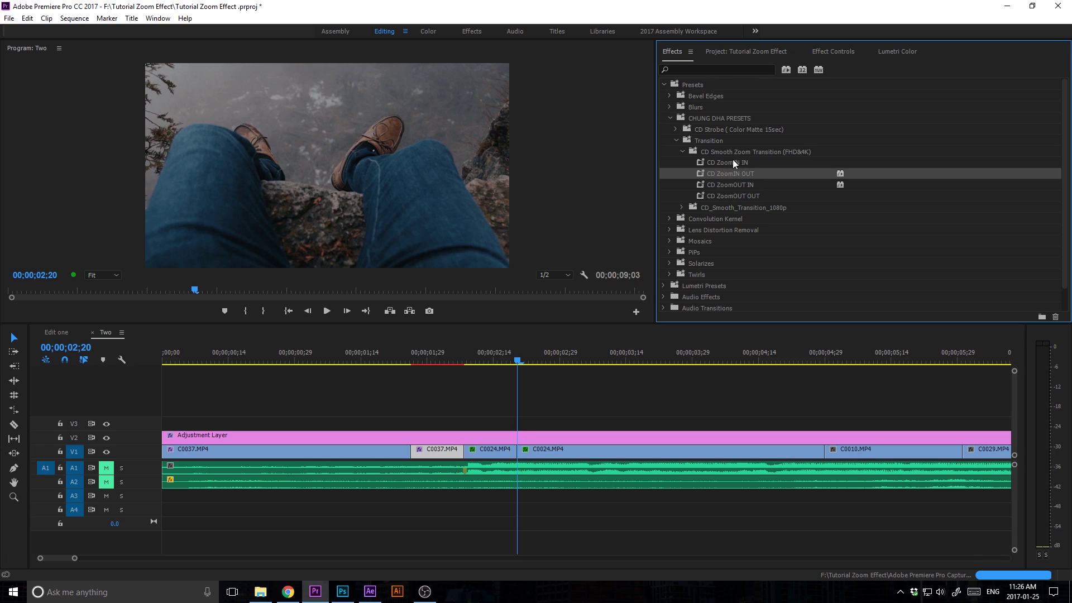
drag(735, 163, 489, 451)
drag(515, 357, 346, 387)
key(space)
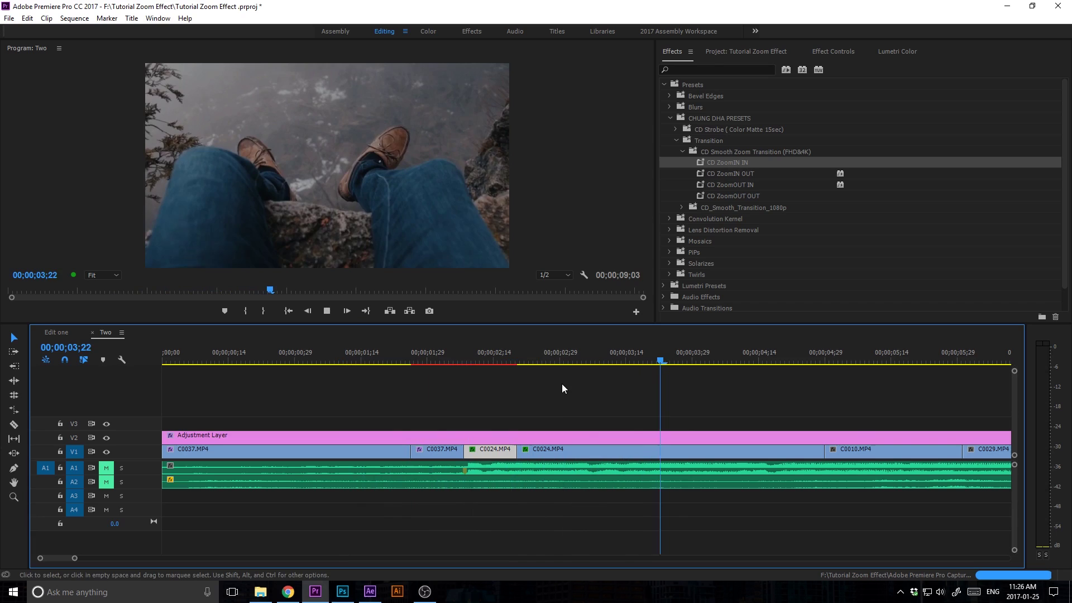
Trim the C0037 and C0024 edit points to lengthen both short zoom pieces.
drag(548, 352, 416, 392)
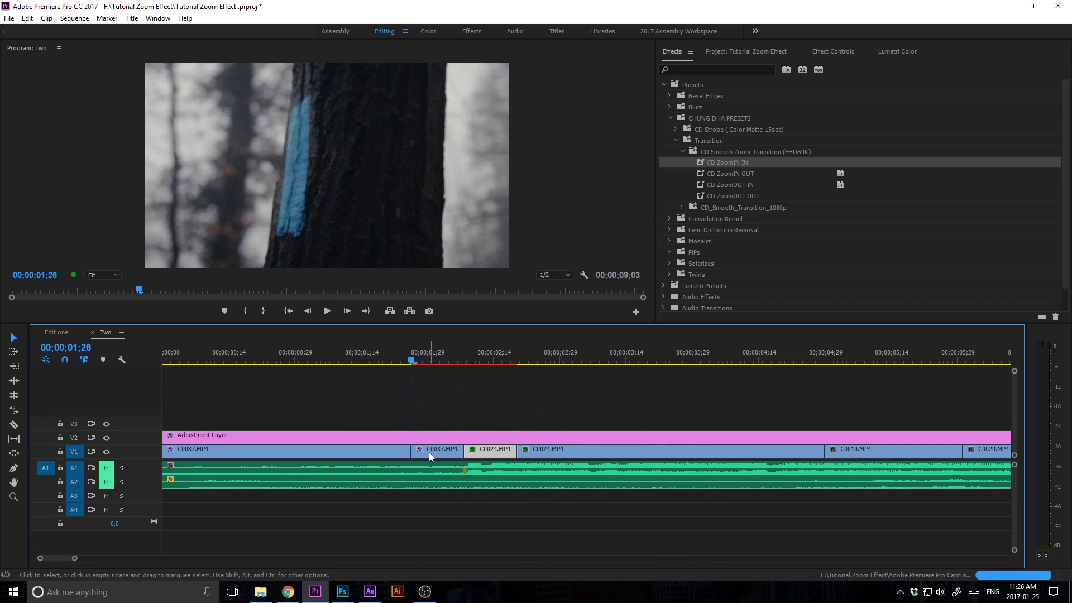
drag(410, 452, 372, 454)
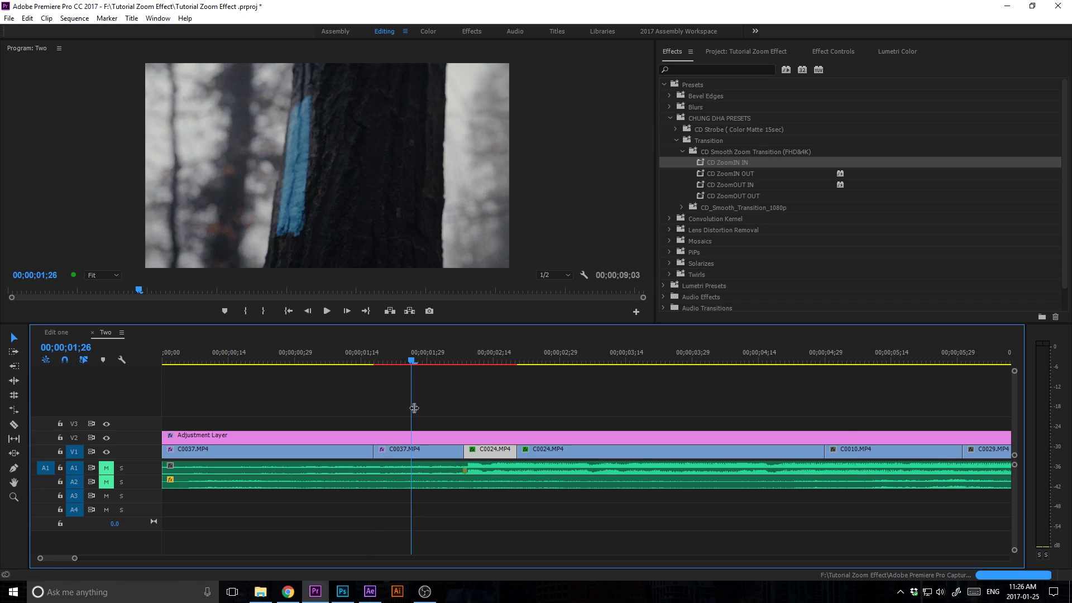
drag(518, 452, 570, 453)
drag(421, 358, 323, 361)
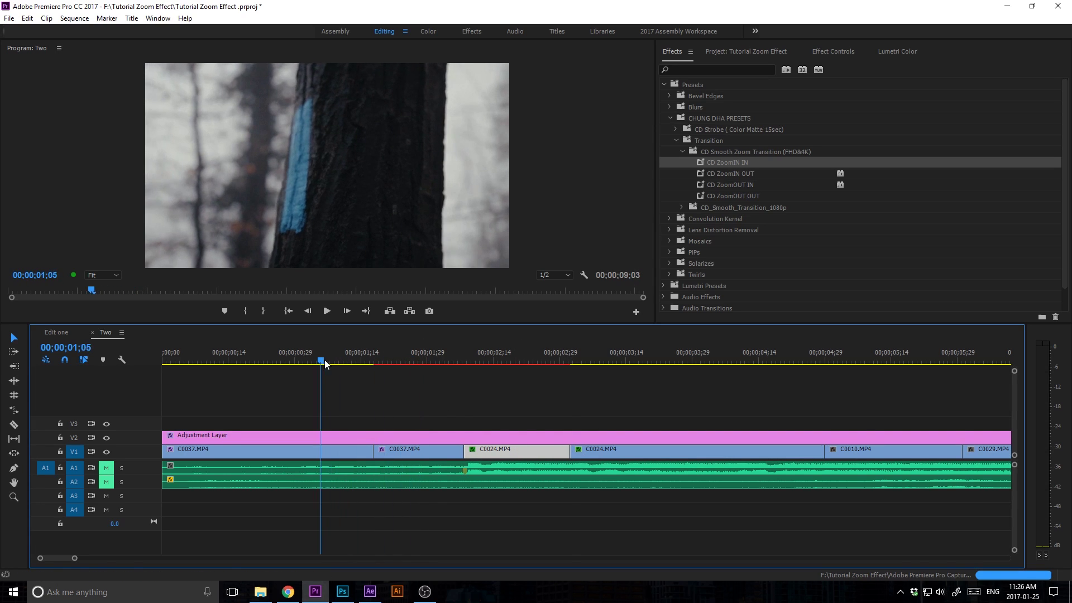
Play and scrub the zoom transition, stepping frame by frame to 02;11.
key(space)
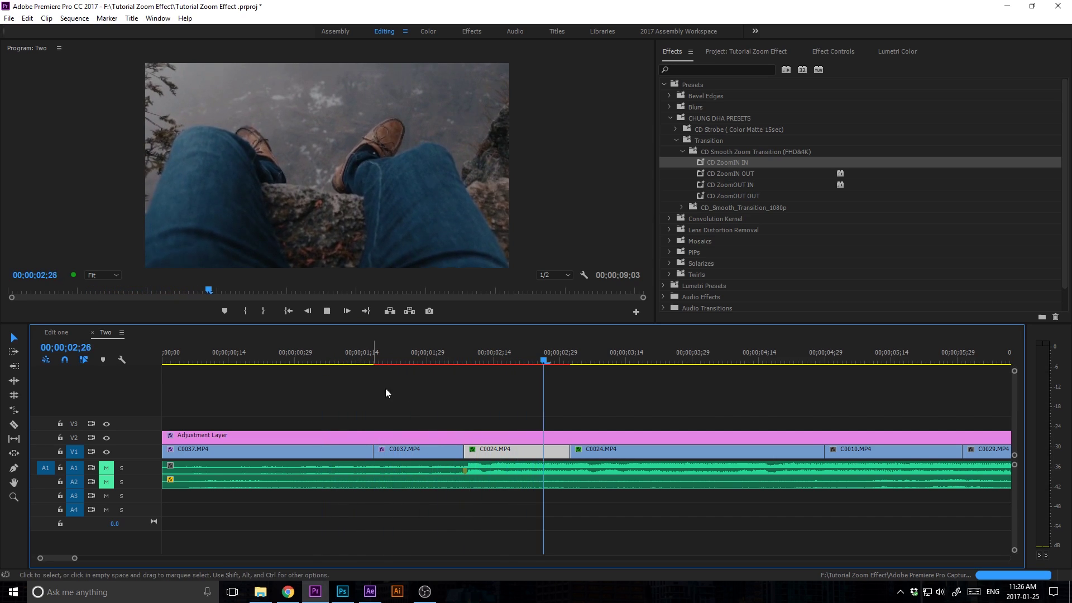
key(space)
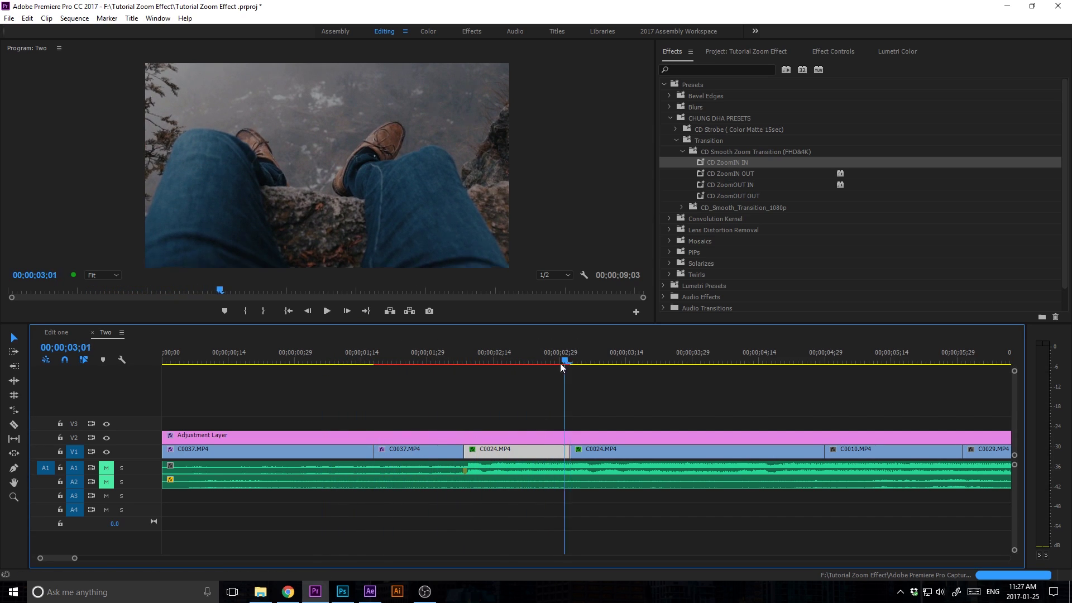
drag(561, 363, 466, 468)
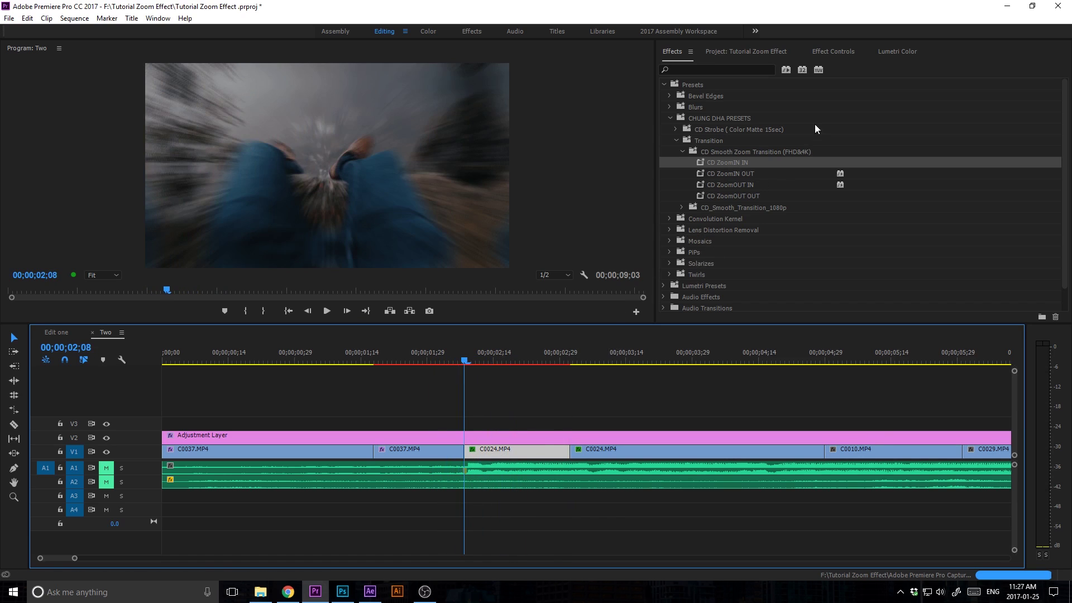
key(Right)
key(Right)
key(Right)
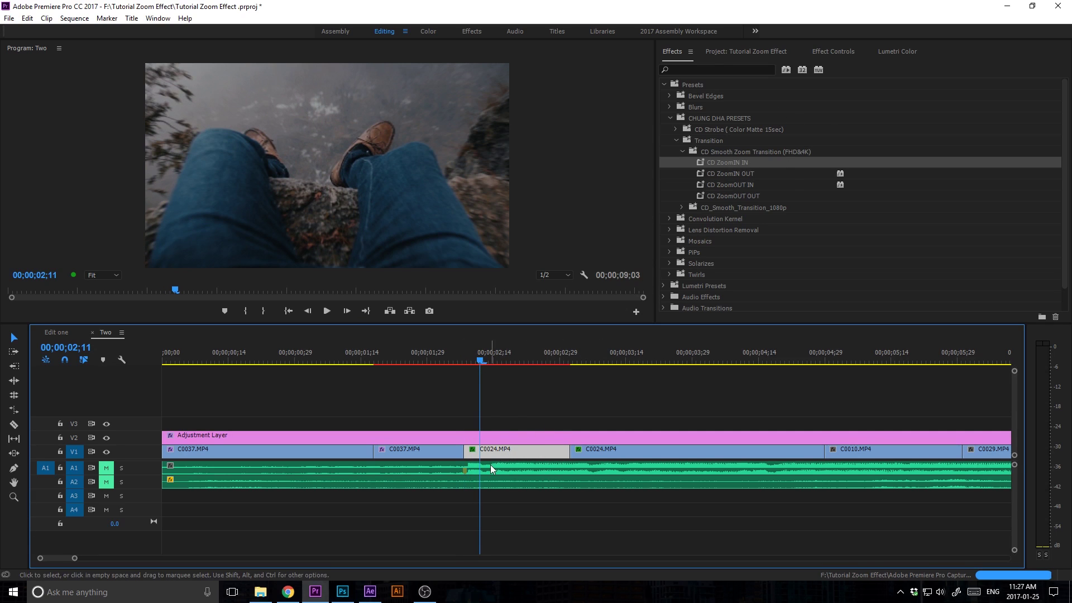
Set Shutter Angle to 360 on the last CD ZoomIN IN Transform of the short C0024 piece.
click(832, 51)
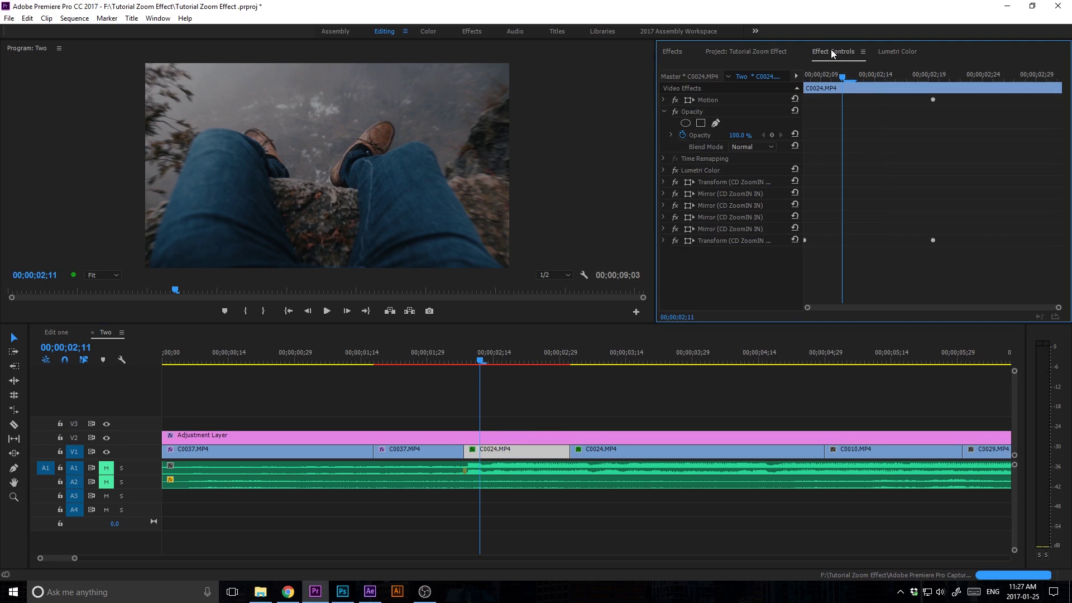
click(718, 242)
click(664, 241)
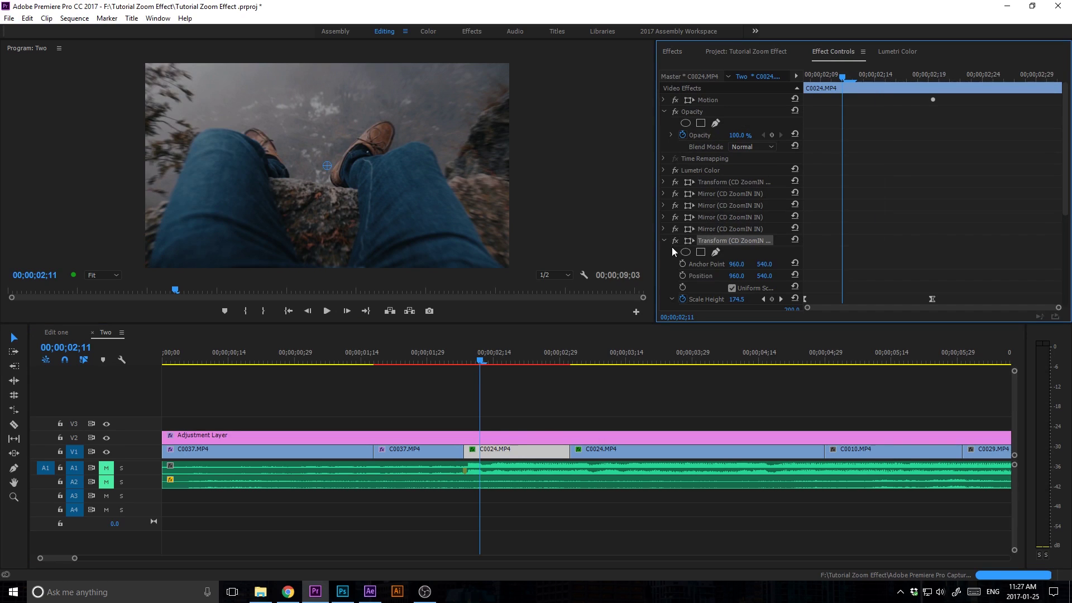
scroll(758, 229, down, 5)
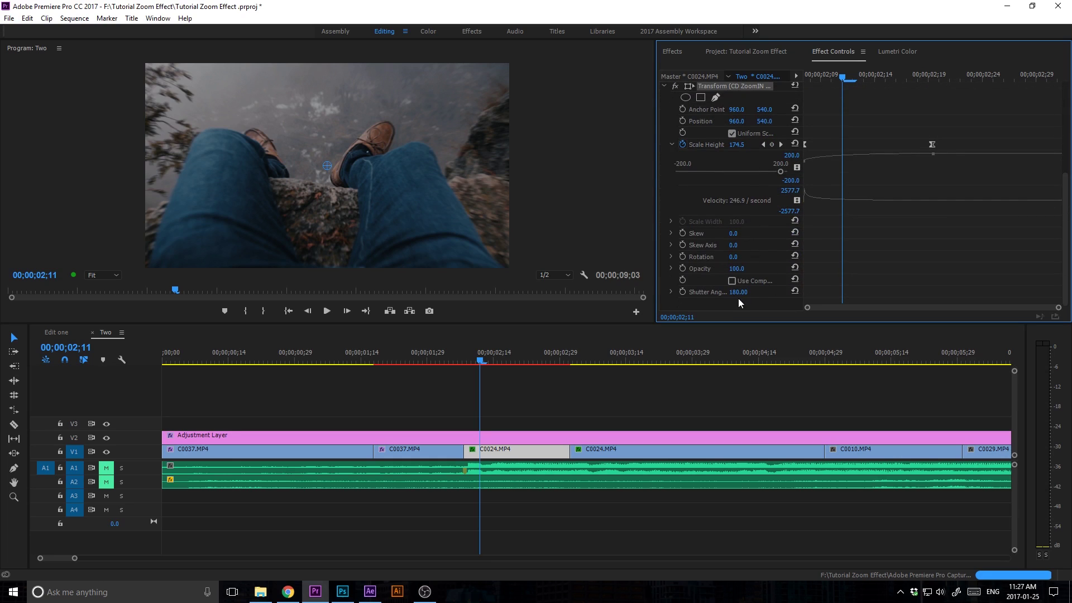
click(750, 290)
text(360)
key(Return)
drag(480, 360, 435, 444)
Change the short C0037 piece's CD ZoomIN Transform Shutter Angle from 180 to 360.
click(435, 450)
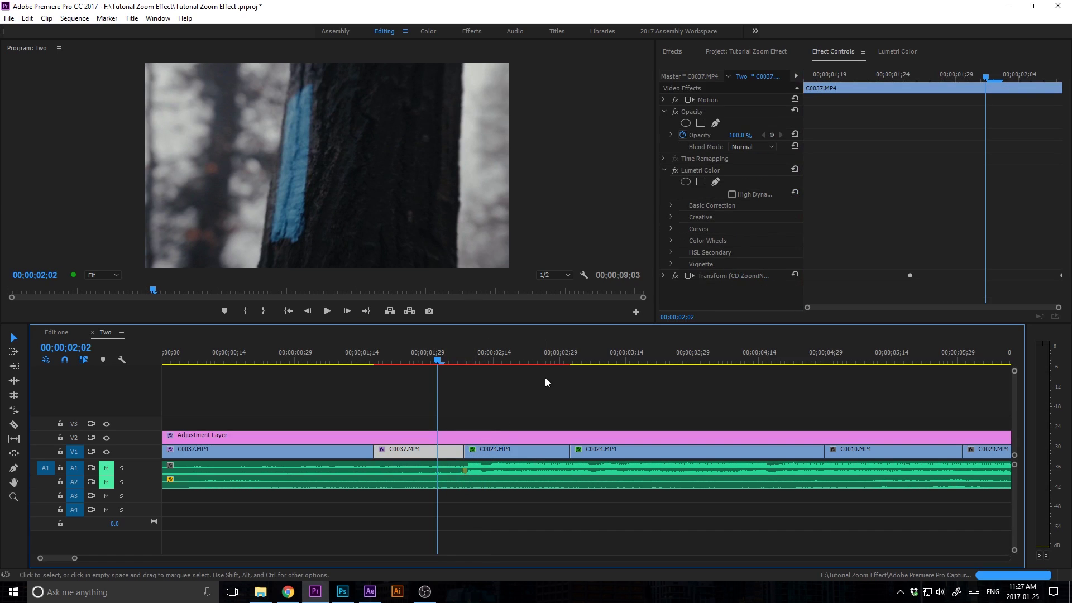
click(742, 280)
click(664, 276)
scroll(762, 258, down, 3)
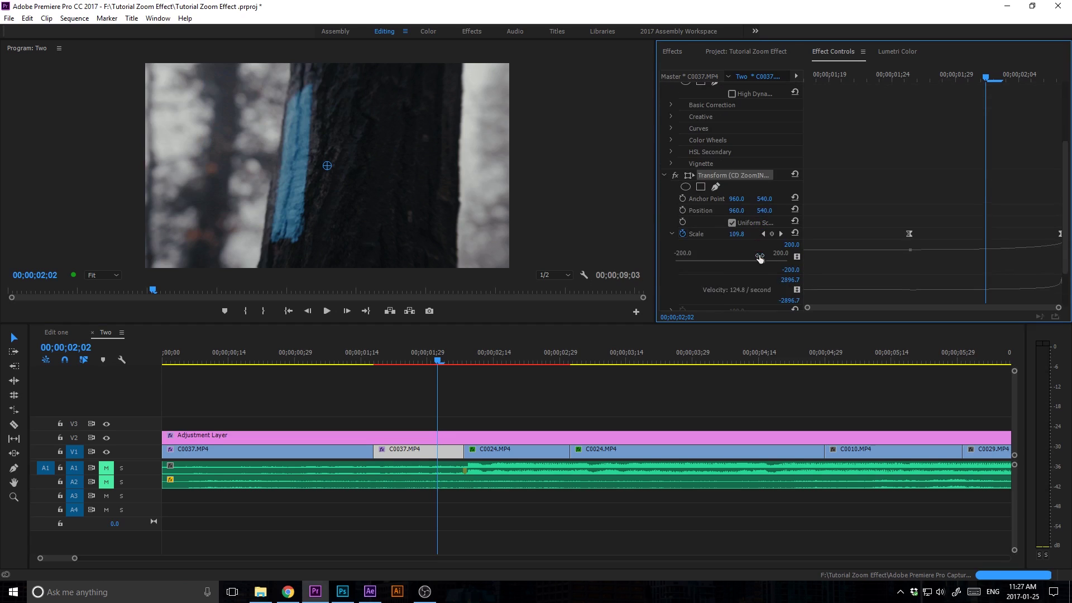
scroll(759, 257, down, 2)
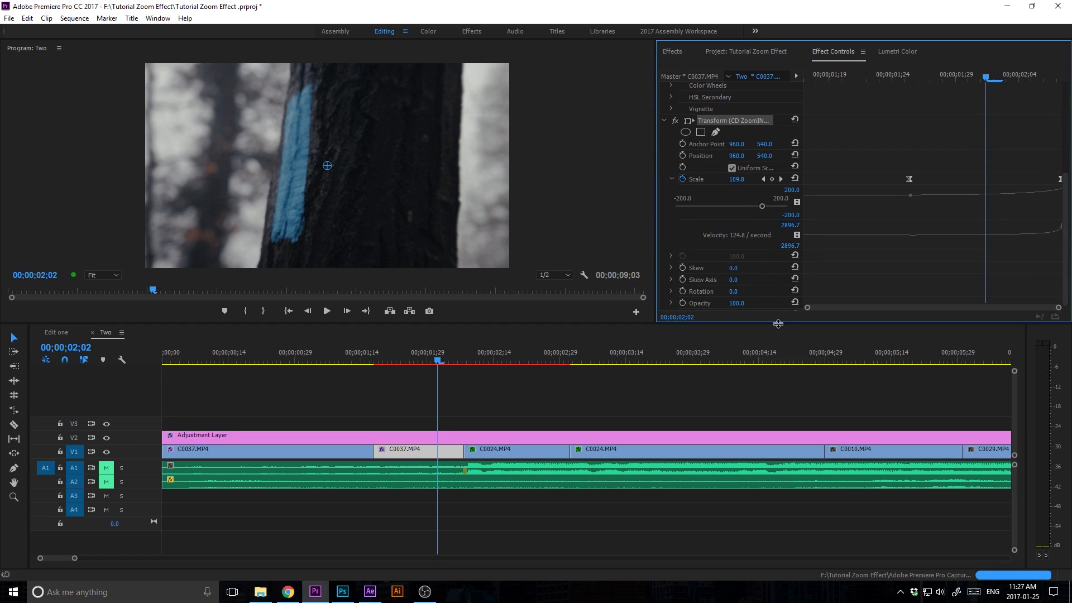
drag(779, 324, 778, 365)
click(738, 327)
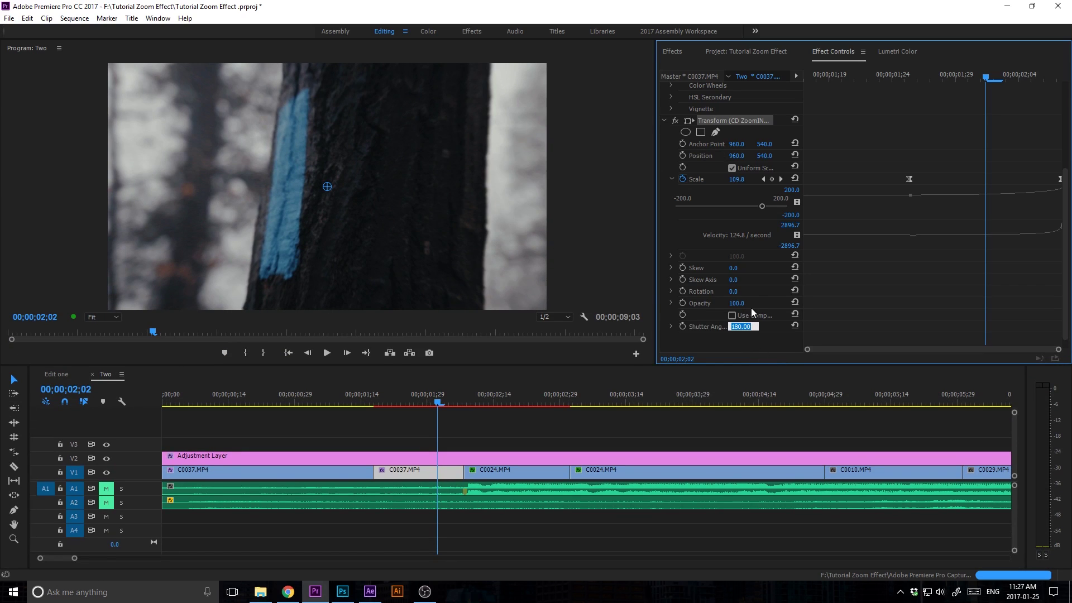
text(360)
drag(404, 390, 343, 400)
Play and scrub the zoom around 02;05–02;10, dragging the divider to enlarge the timeline.
key(space)
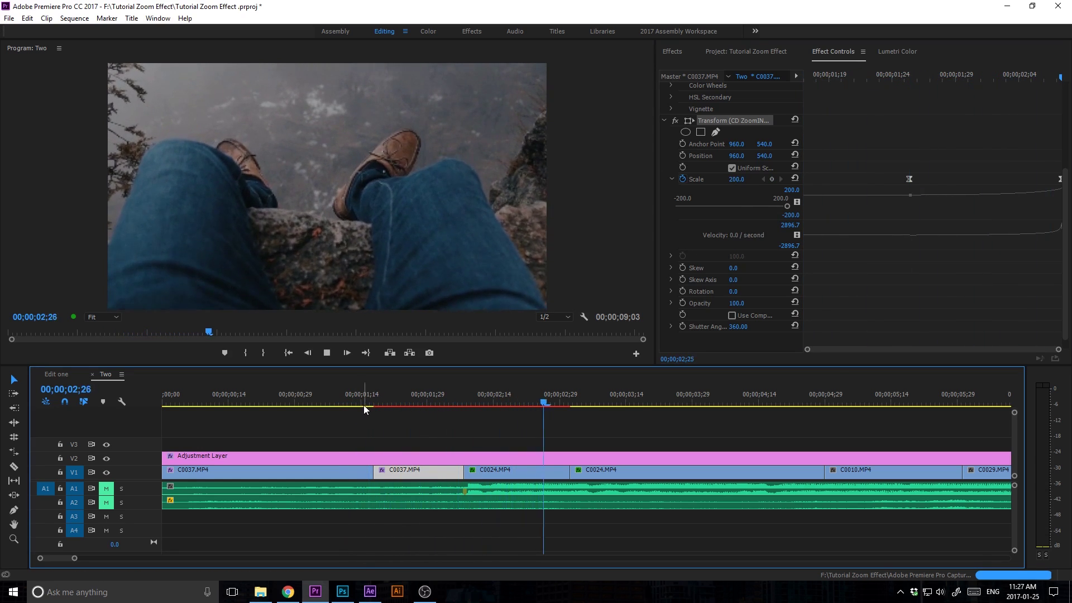
drag(559, 399, 454, 399)
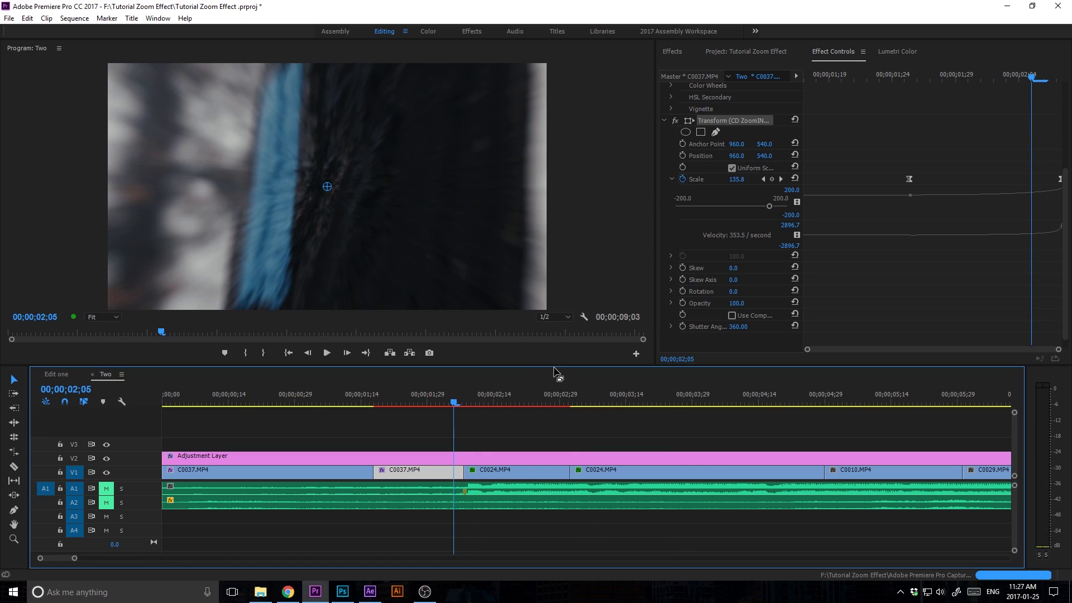
drag(549, 366, 552, 285)
click(461, 323)
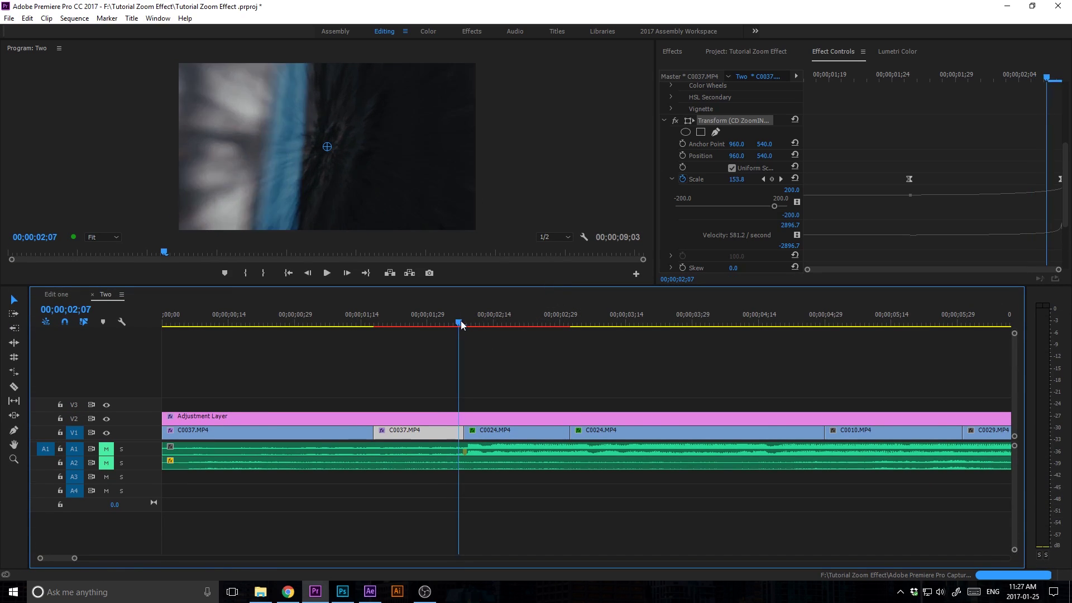
drag(461, 323, 573, 353)
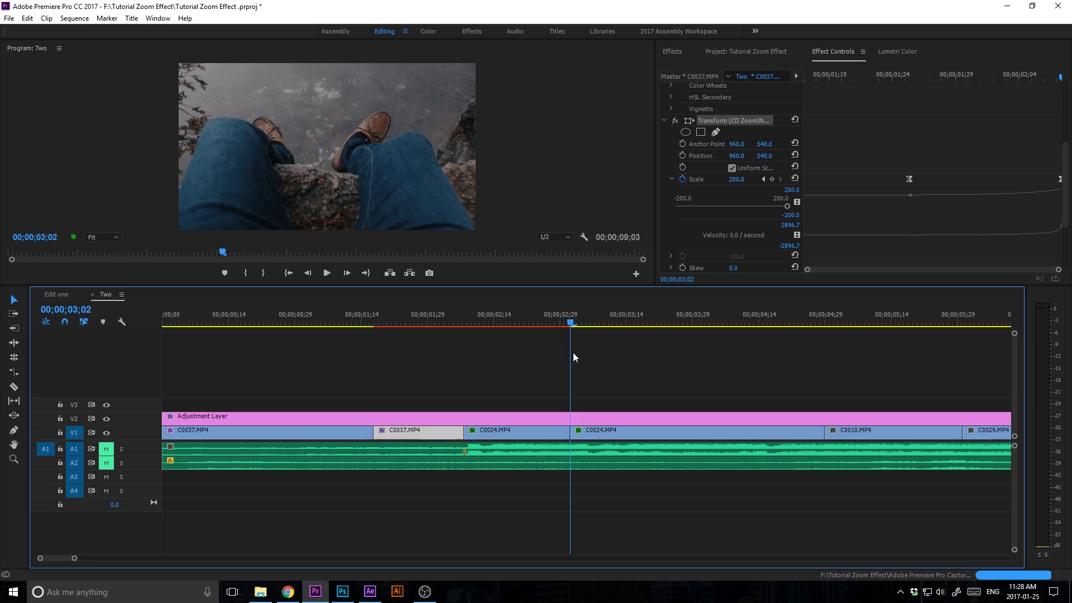